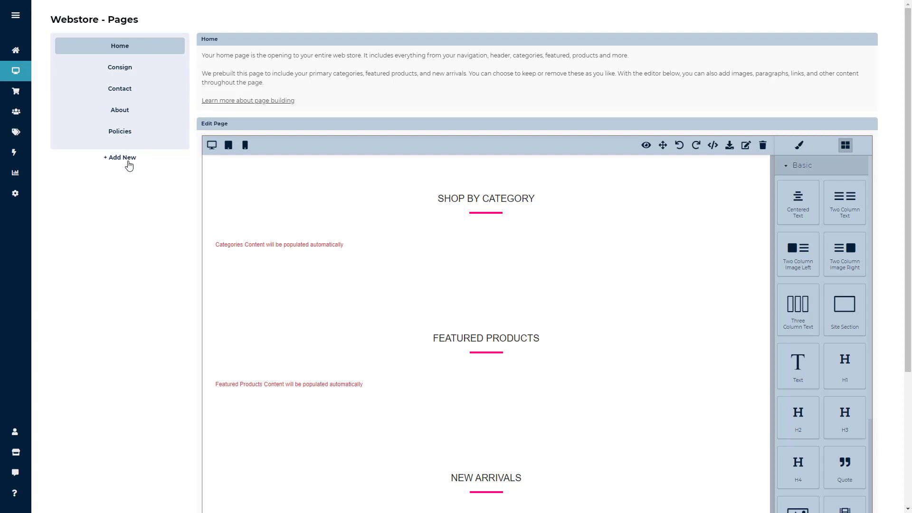
# - Open the Policies page and review its guidance and sample policy content down to the page settings
pyautogui.click(118, 131)
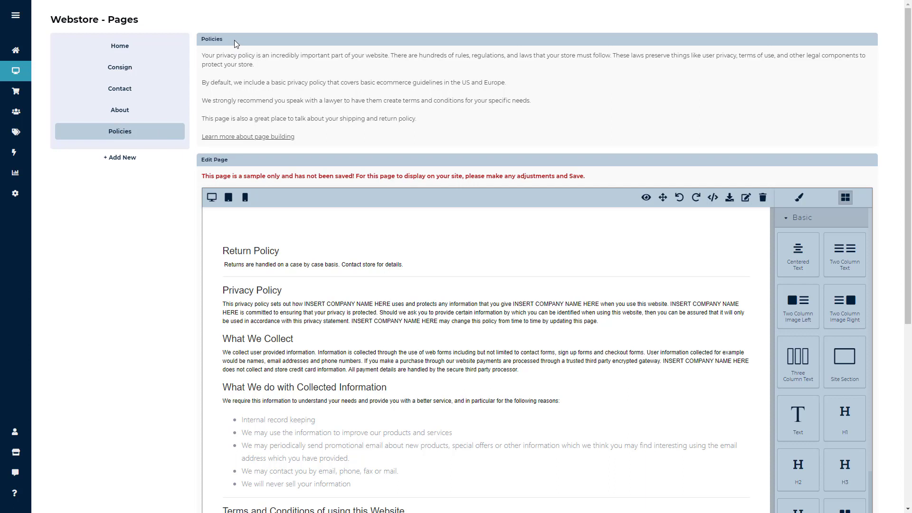
pyautogui.moveTo(238, 41); pyautogui.dragTo(202, 41)
pyautogui.click(326, 138)
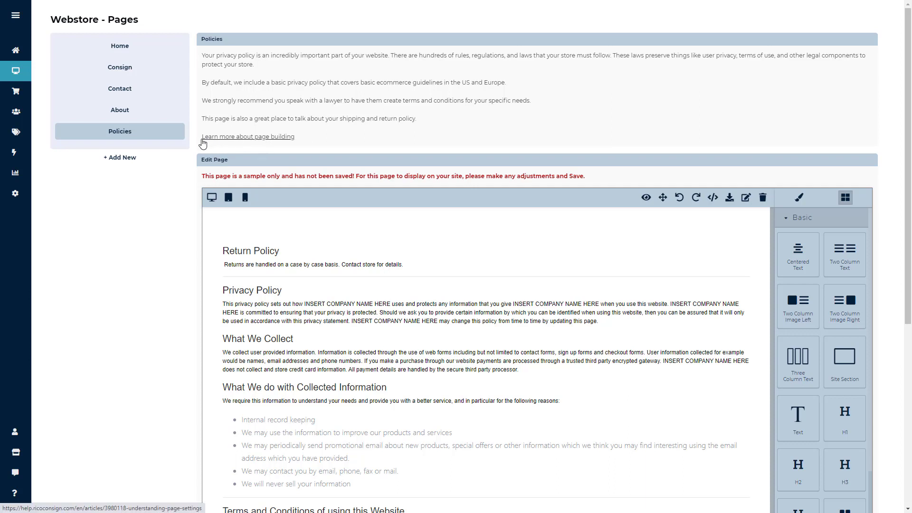
pyautogui.scroll(-3, 188, 155)
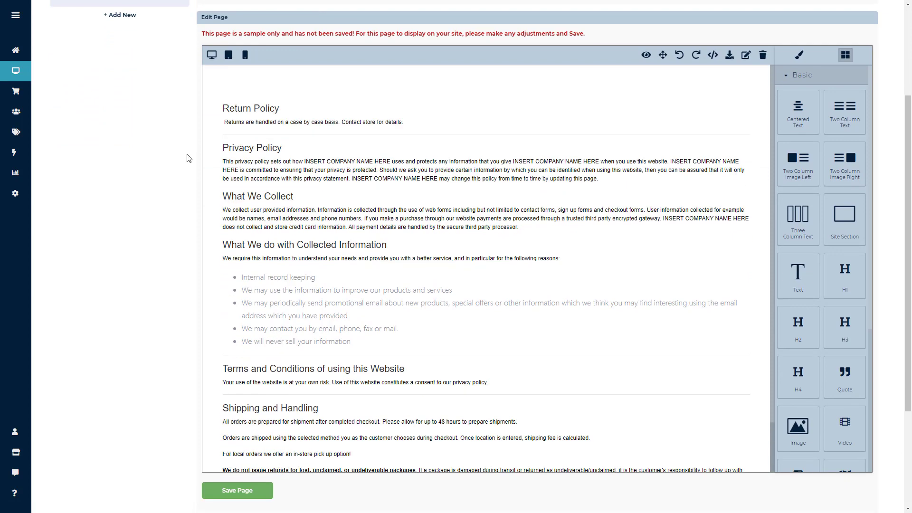
pyautogui.scroll(-3, 185, 160)
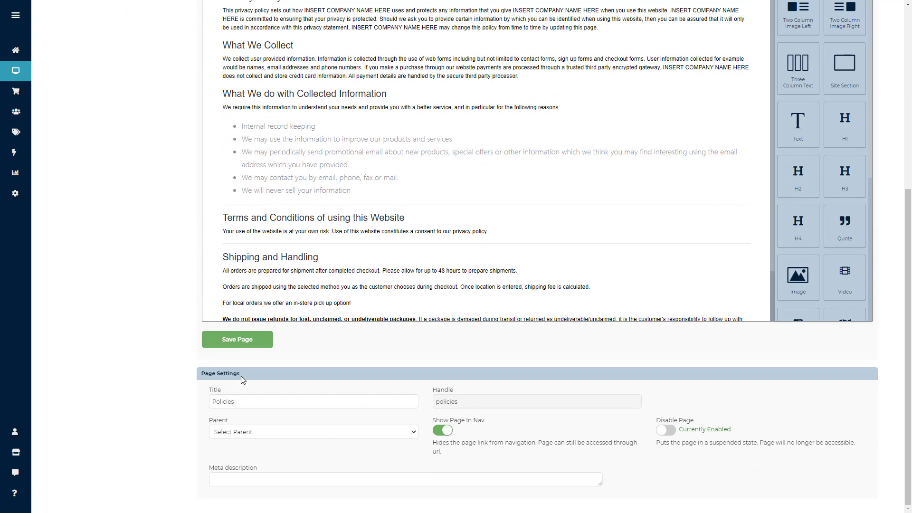
# - Examine the Policies page settings, including the title, handle, available parent pages and meta description
pyautogui.moveTo(242, 376); pyautogui.dragTo(211, 383)
pyautogui.click(197, 396)
pyautogui.click(261, 402)
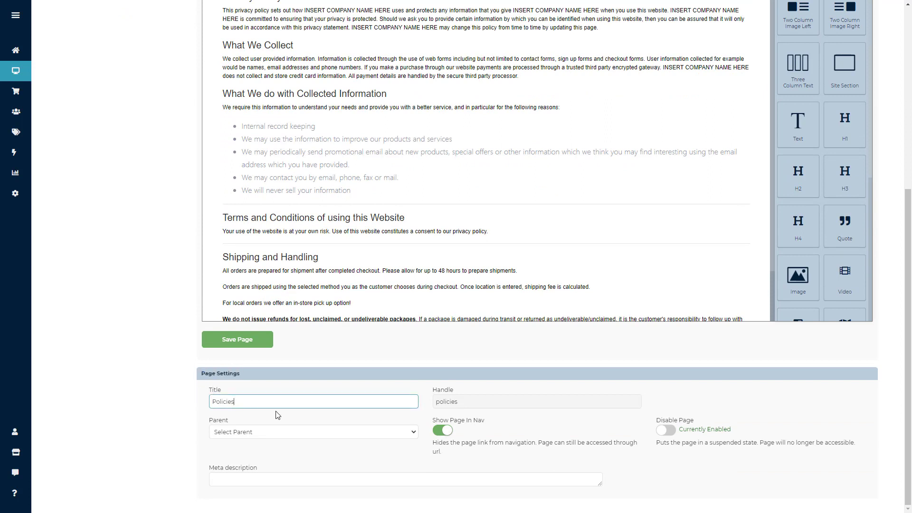
pyautogui.click(470, 401)
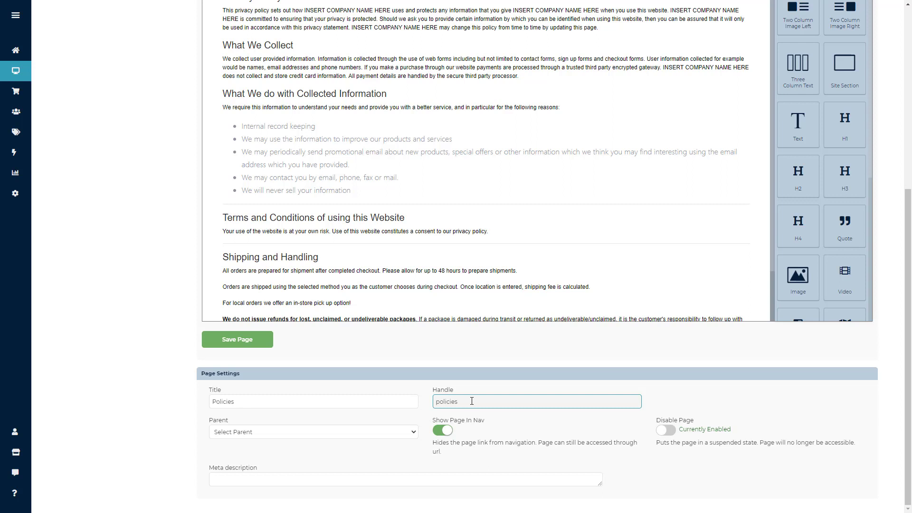
pyautogui.moveTo(461, 401); pyautogui.dragTo(433, 402)
pyautogui.click(431, 419)
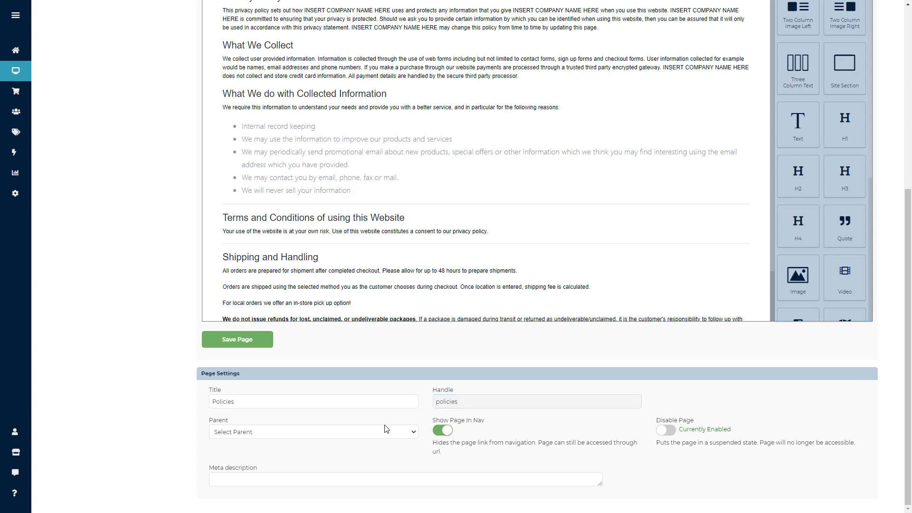
pyautogui.click(415, 436)
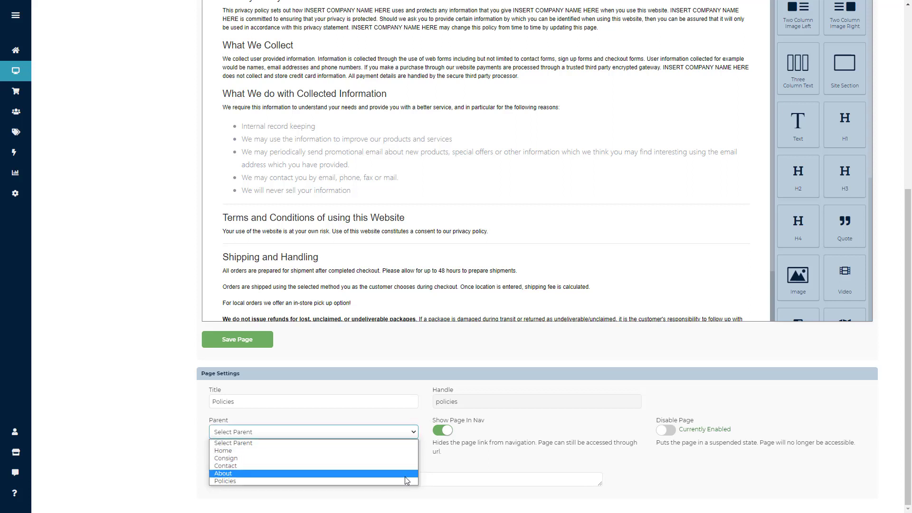
pyautogui.click(415, 436)
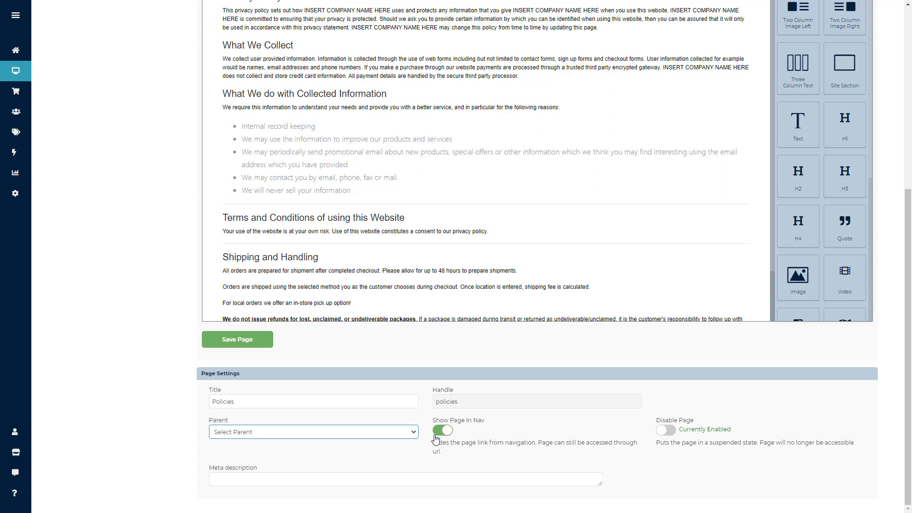
pyautogui.click(420, 480)
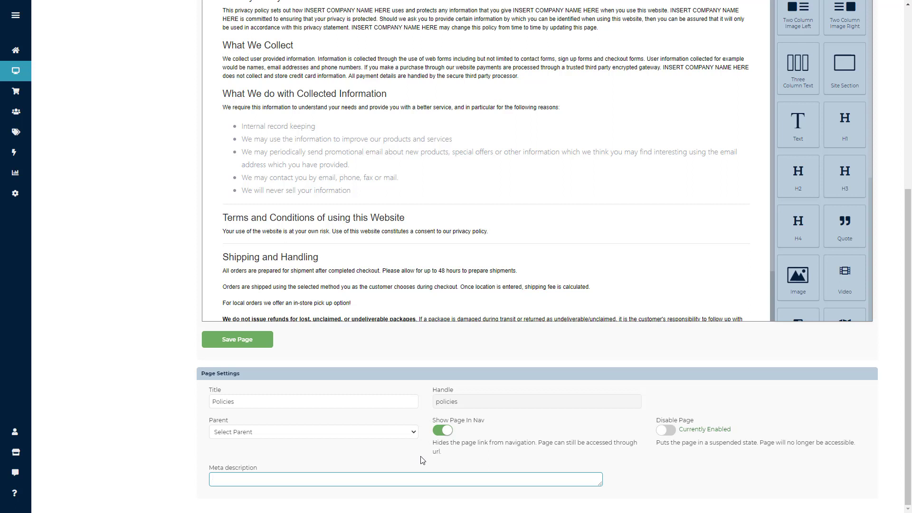
# - Try out the Show Page In Nav and Disable Page settings of the Policies page, returning both to their original state
pyautogui.click(443, 434)
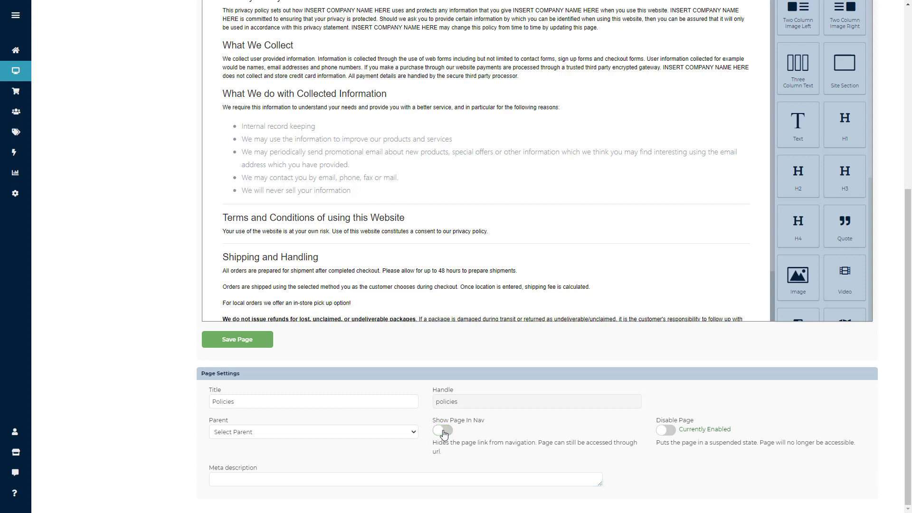
pyautogui.click(443, 434)
pyautogui.click(667, 432)
pyautogui.click(444, 433)
pyautogui.click(669, 433)
pyautogui.click(449, 433)
# - Open the Home page and view its layout at tablet and mobile sizes
pyautogui.scroll(5, 486, 439)
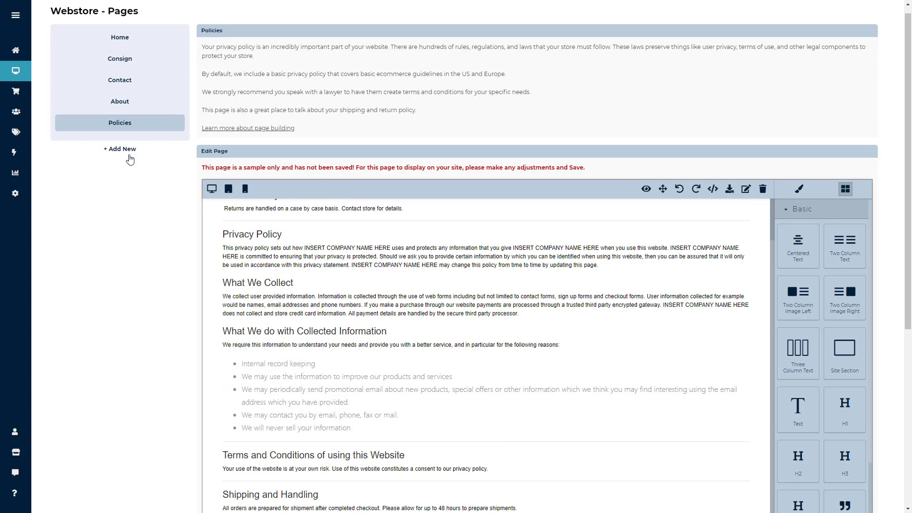
pyautogui.click(119, 43)
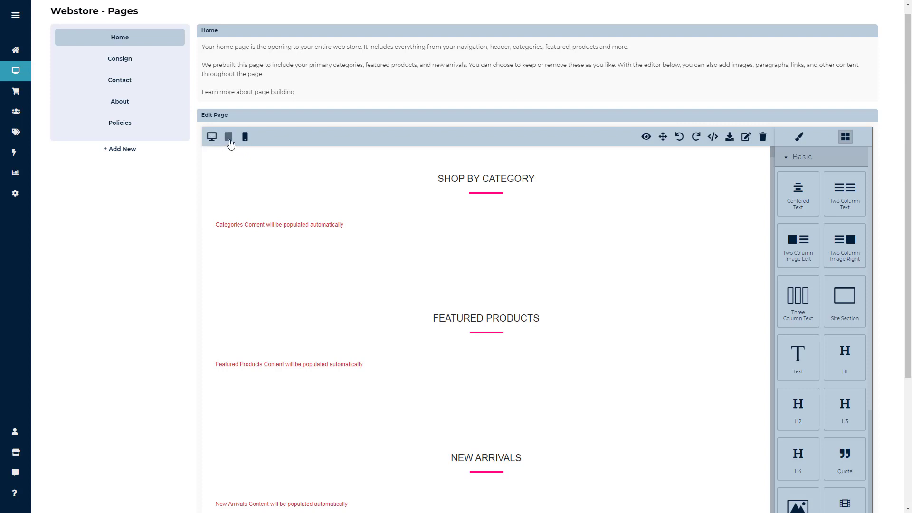
pyautogui.click(229, 138)
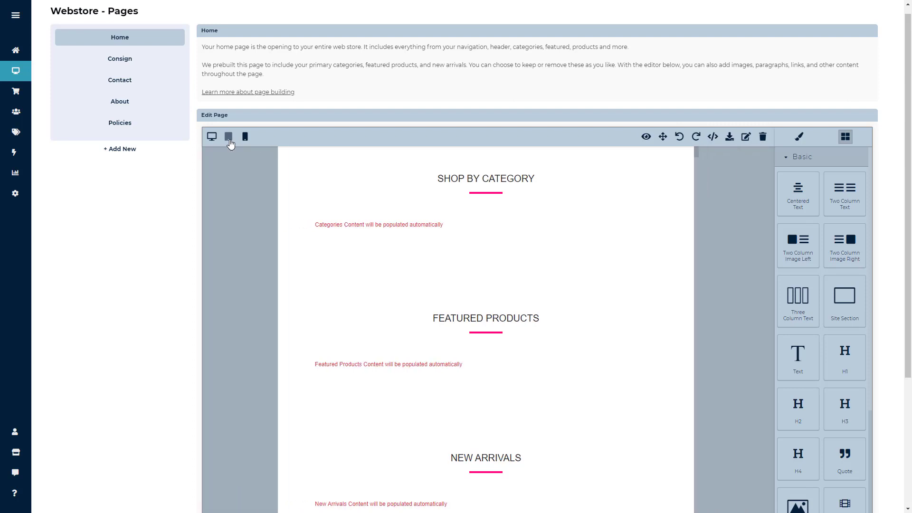
pyautogui.click(245, 138)
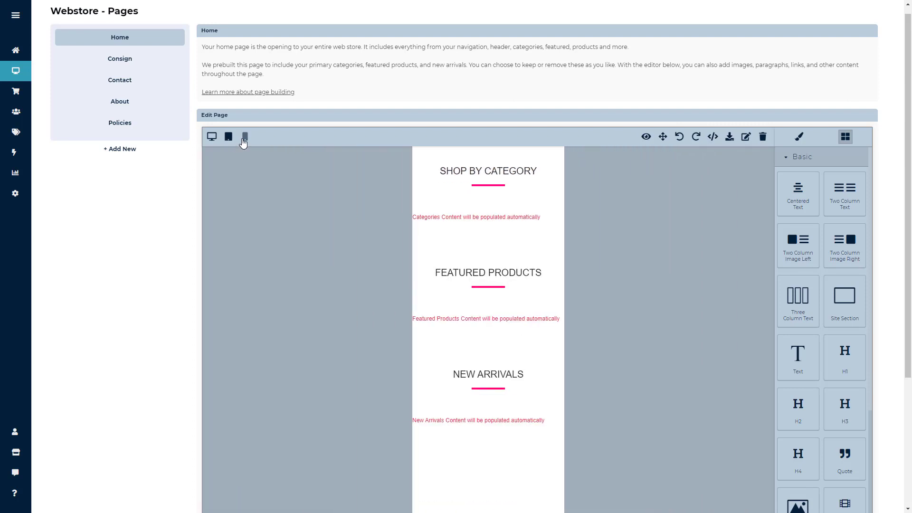
# - View the Home page in preview mode and in full screen, returning to the normal editor
pyautogui.click(647, 138)
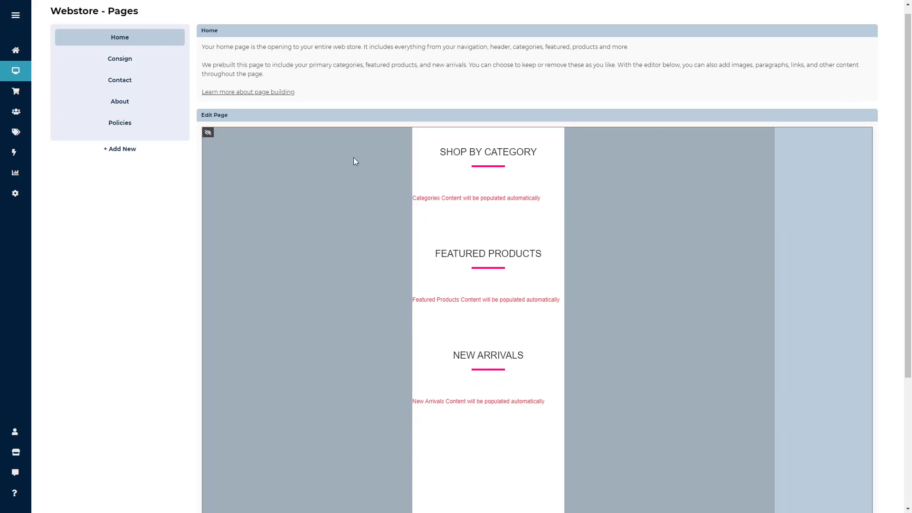
pyautogui.click(208, 133)
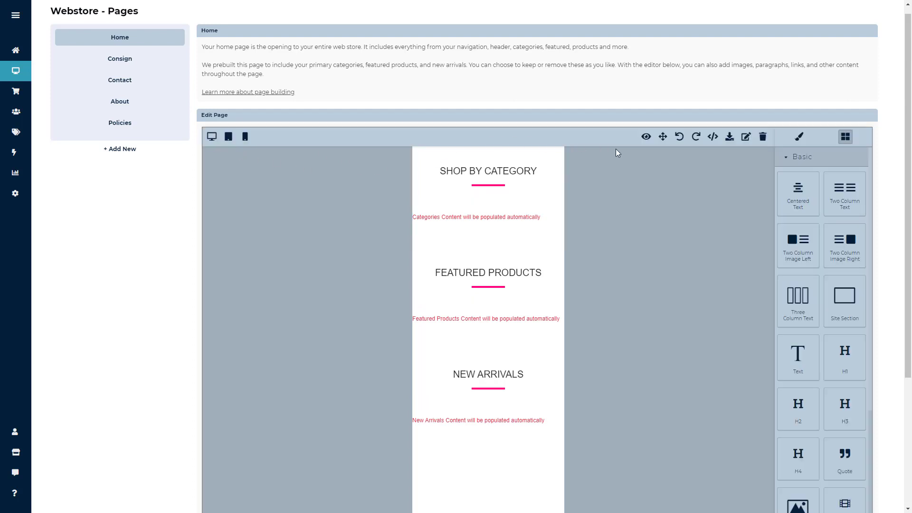
pyautogui.click(663, 137)
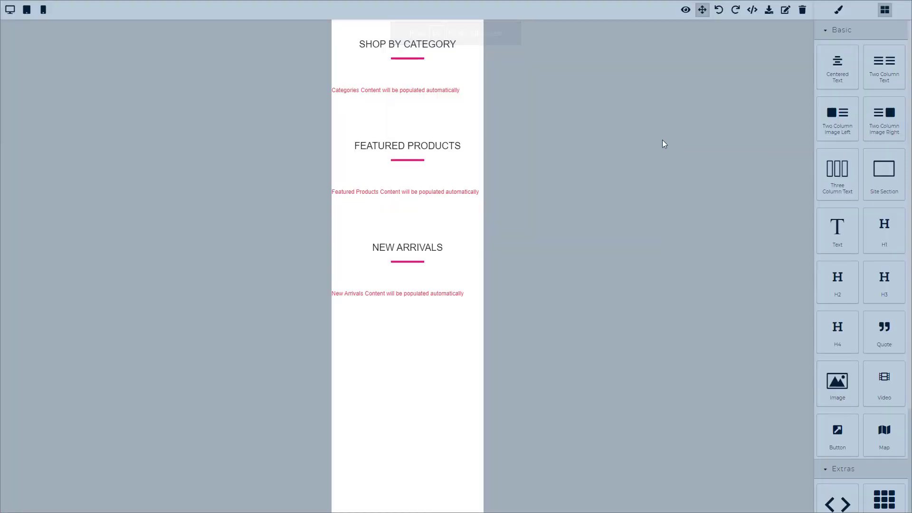
pyautogui.press('Escape')
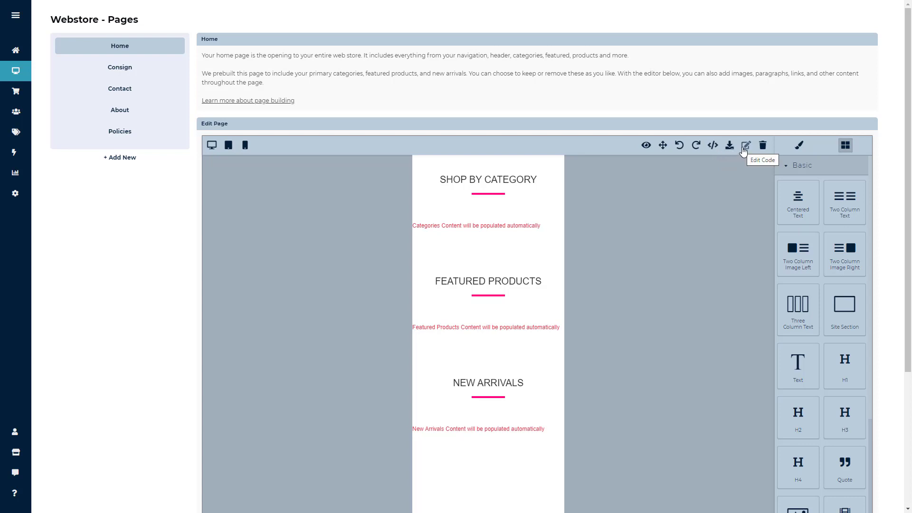
# - Inspect the Home page's HTML and CSS code, close it and return the canvas to desktop size
pyautogui.click(714, 146)
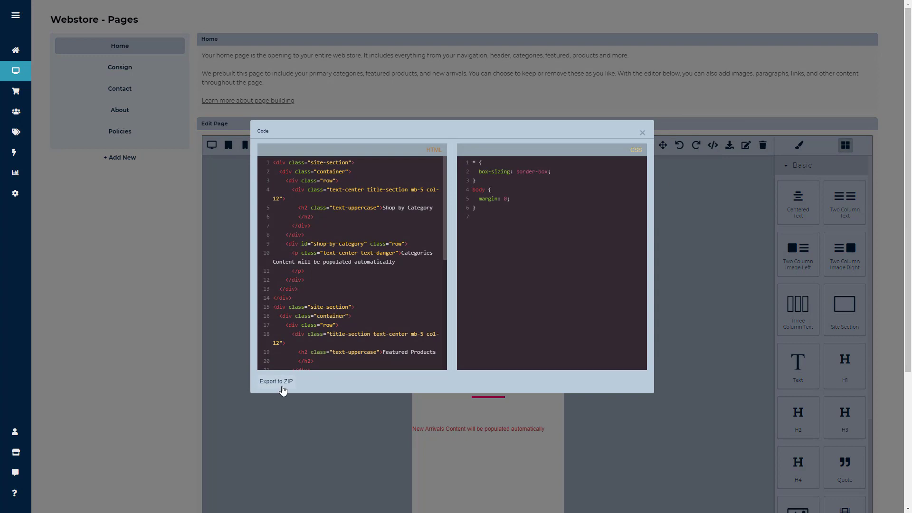
pyautogui.click(642, 133)
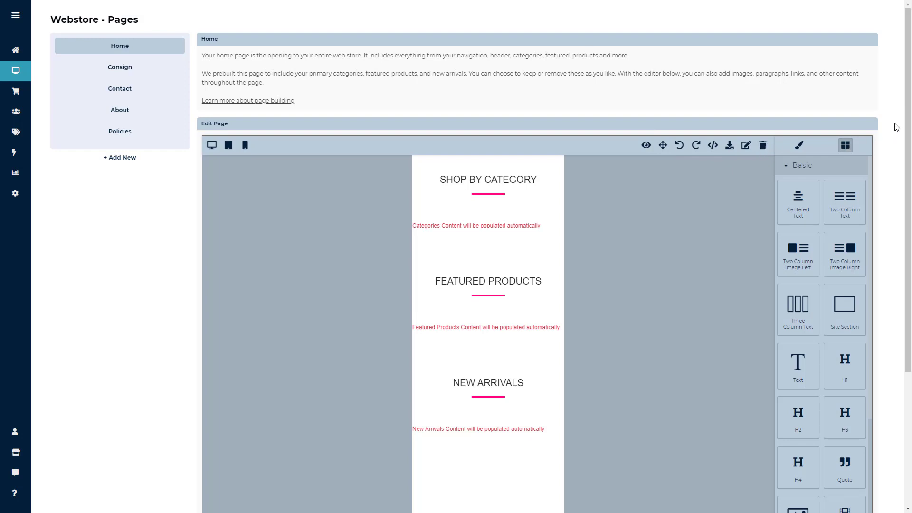
pyautogui.moveTo(909, 103); pyautogui.dragTo(910, 159)
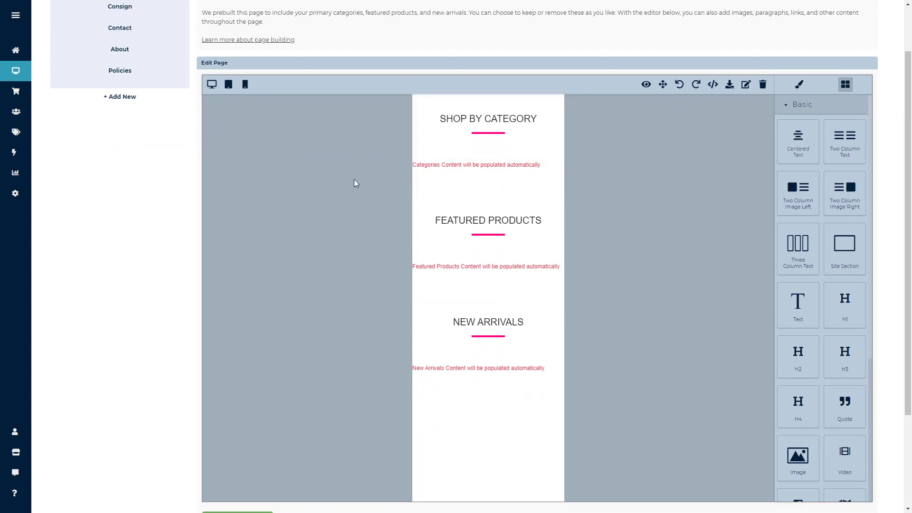
pyautogui.click(212, 84)
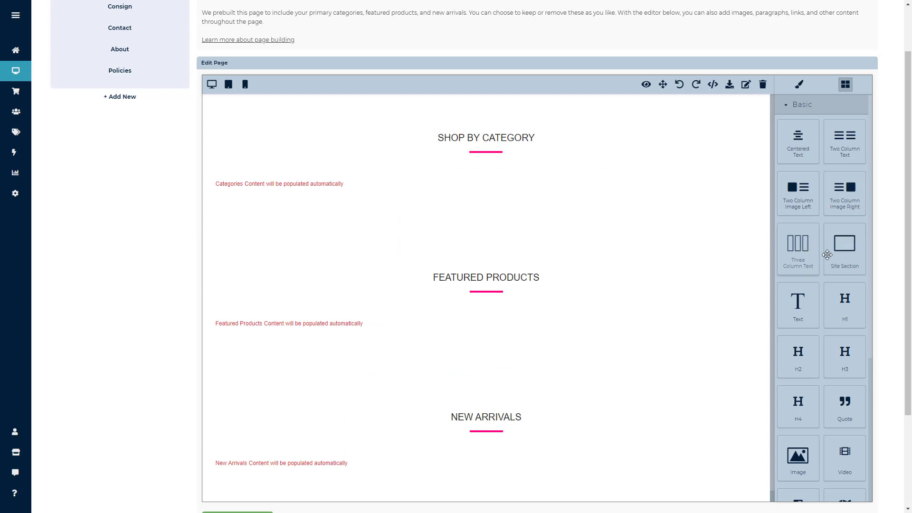
# - Look through the Basic and Extras content blocks and show the style settings of the Shop by Category heading
pyautogui.scroll(-2, 824, 290)
pyautogui.scroll(2, 824, 291)
pyautogui.scroll(-5, 821, 292)
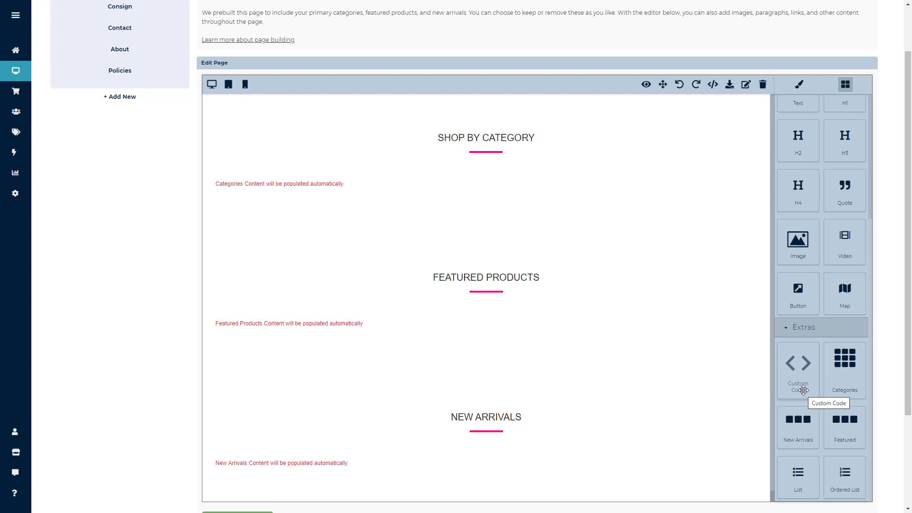
pyautogui.click(799, 88)
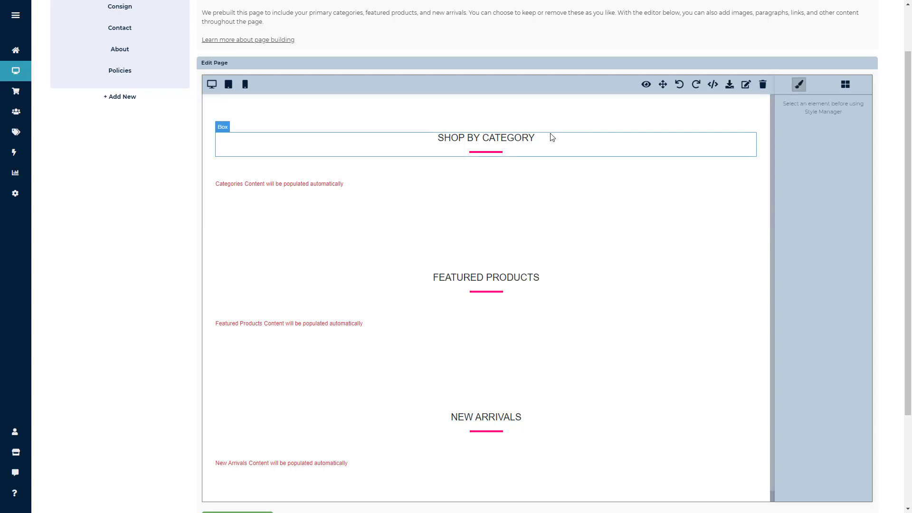
pyautogui.click(532, 138)
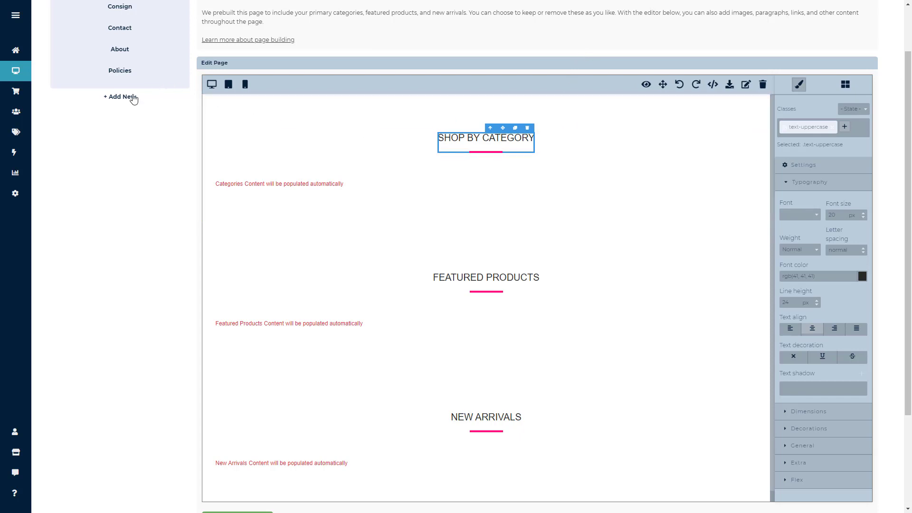
# - Add a new custom page and place a Centered Text block on its empty canvas
pyautogui.click(119, 97)
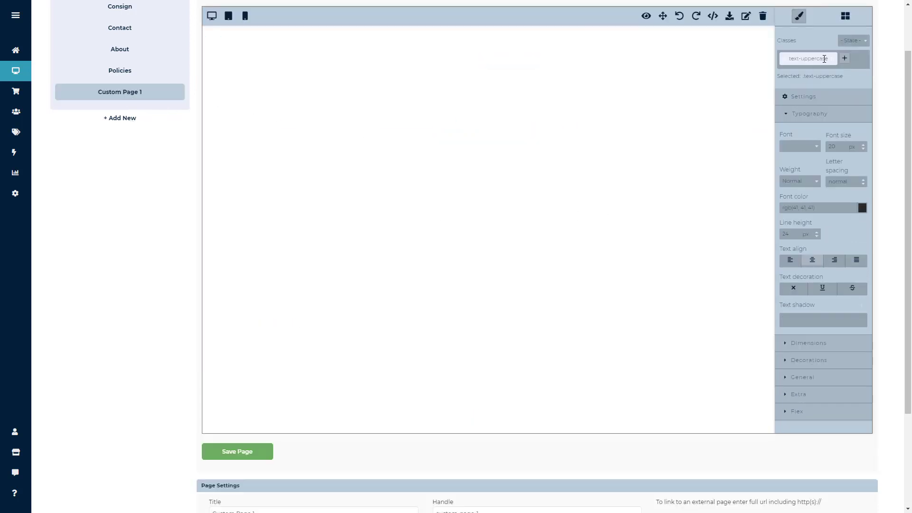
pyautogui.click(846, 16)
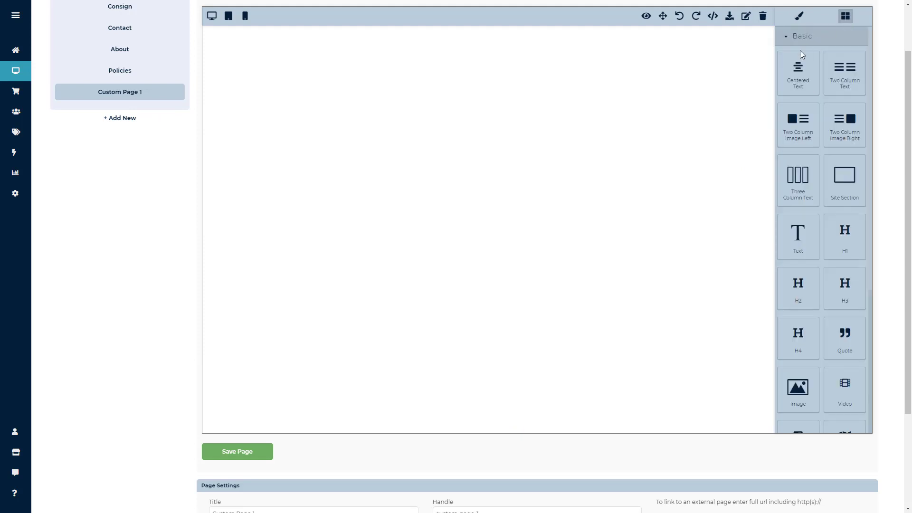
pyautogui.moveTo(799, 70); pyautogui.dragTo(395, 91)
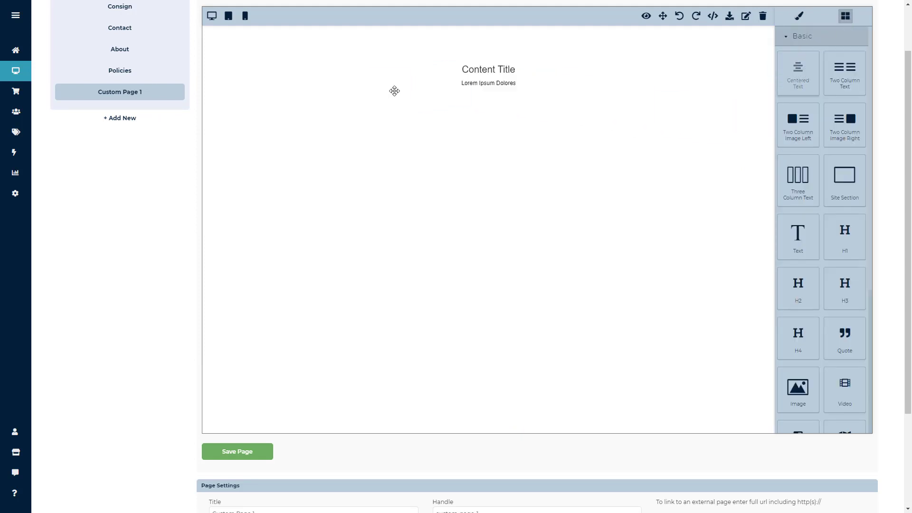
# - Place a Two Column Image Left block below the centered text and save the page
pyautogui.moveTo(793, 125); pyautogui.dragTo(523, 128)
pyautogui.scroll(-1, 525, 127)
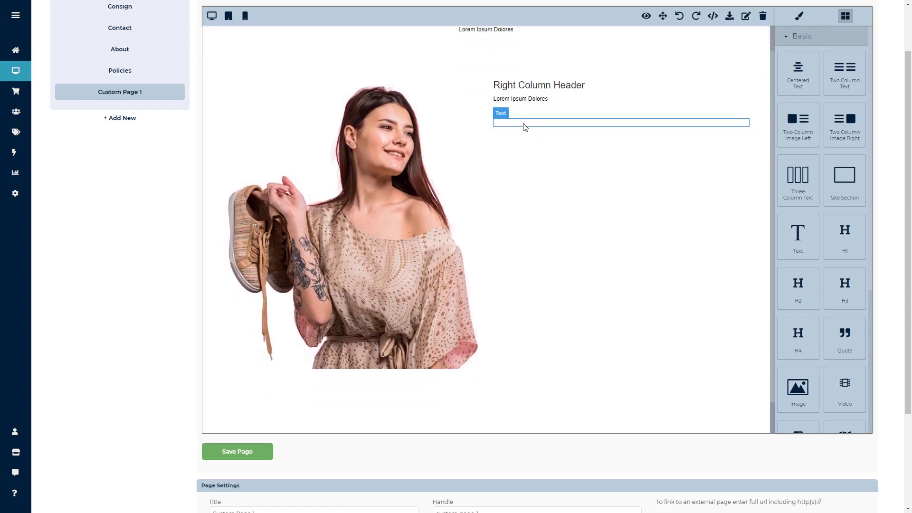
pyautogui.click(255, 452)
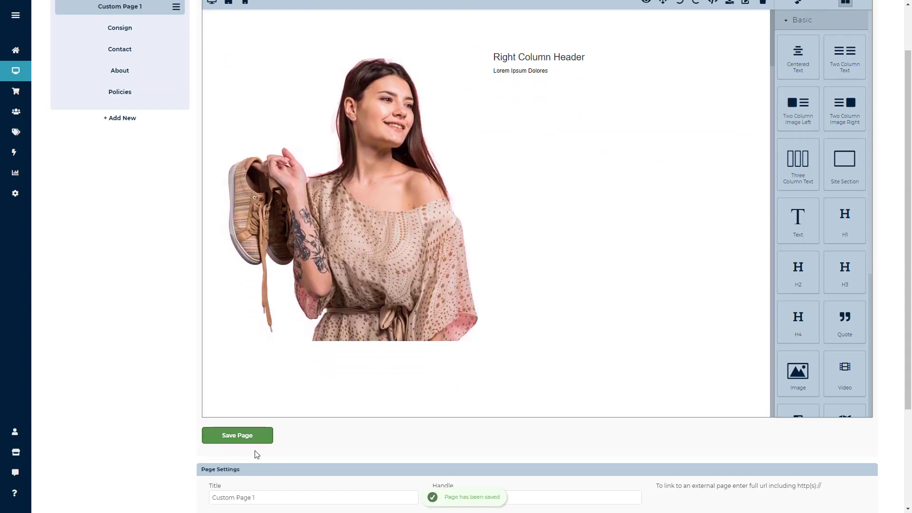
pyautogui.scroll(-3, 124, 342)
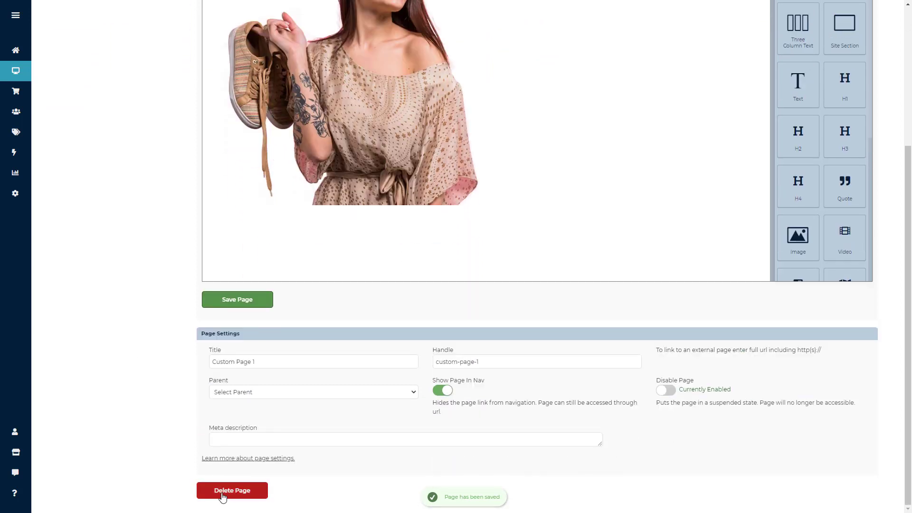